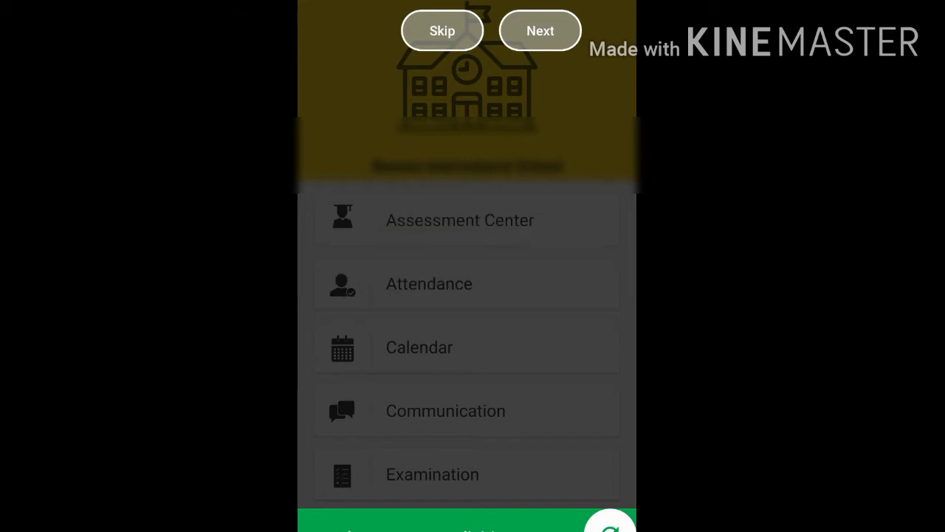
Swipe and tap through the first screens of the intro tour.
mouse_move(591, 258)
mouse_down()
mouse_move(588, 314)
mouse_move(596, 177)
mouse_move(591, 301)
mouse_move(591, 150)
mouse_move(586, 273)
mouse_move(584, 159)
mouse_up()
mouse_move(593, 163)
mouse_down()
mouse_move(593, 247)
mouse_move(593, 153)
mouse_move(582, 265)
mouse_up()
mouse_move(415, 285)
mouse_down()
mouse_move(408, 289)
mouse_move(423, 302)
mouse_up()
click(468, 205)
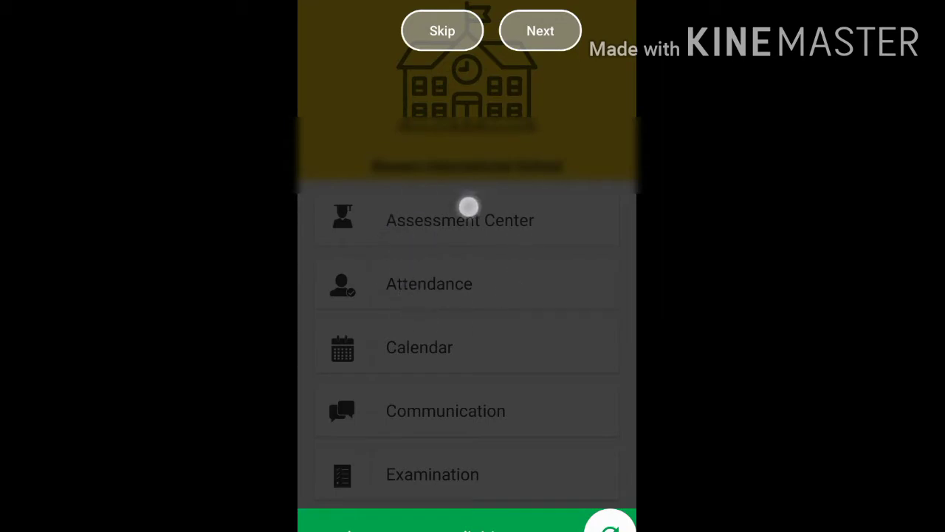
click(499, 292)
click(571, 286)
click(433, 357)
click(558, 341)
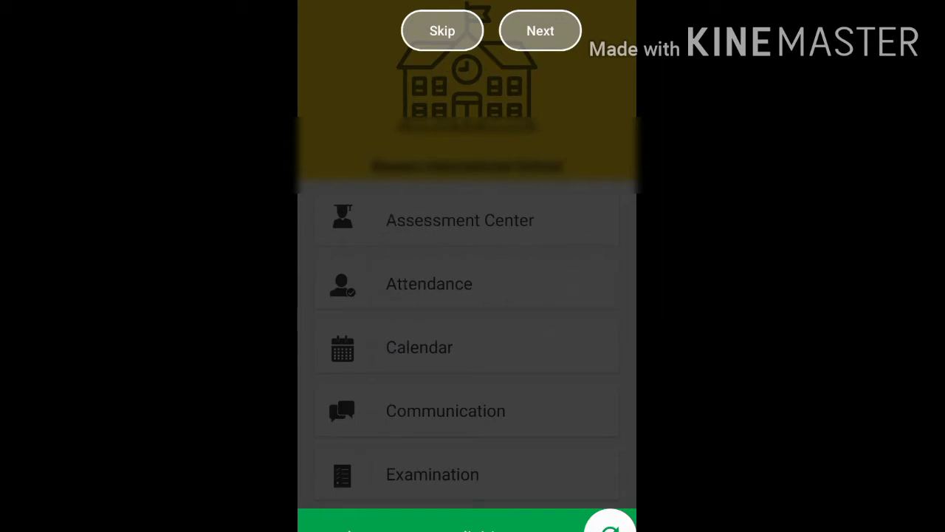
Tap past the remaining tour screens and skip the walkthrough.
click(404, 203)
click(576, 186)
click(603, 250)
click(530, 334)
click(553, 327)
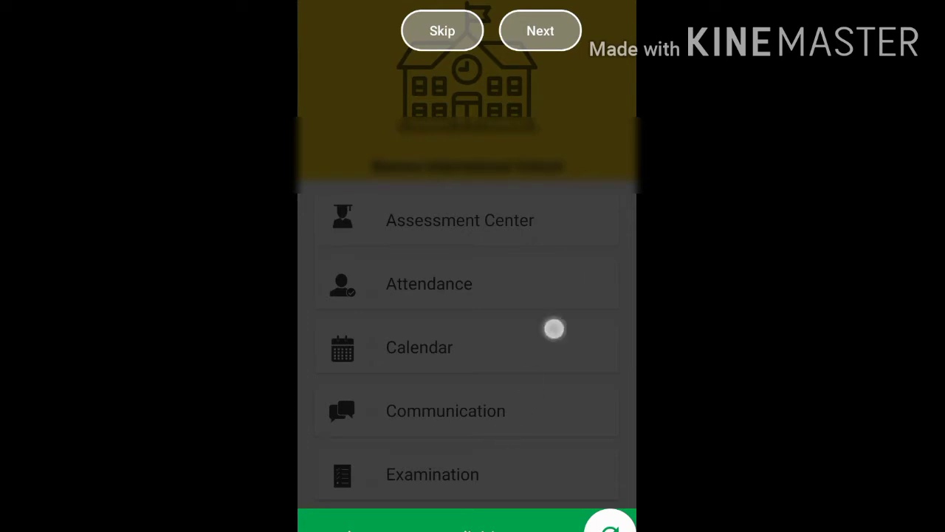
click(598, 231)
click(581, 265)
click(442, 30)
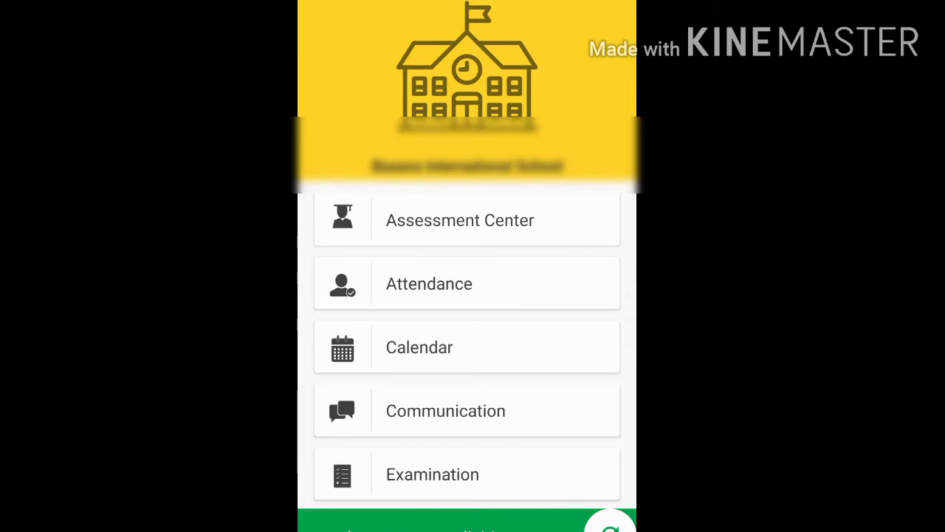
Scroll the module menu and open the classwork section.
scroll(573, 291, down, 5)
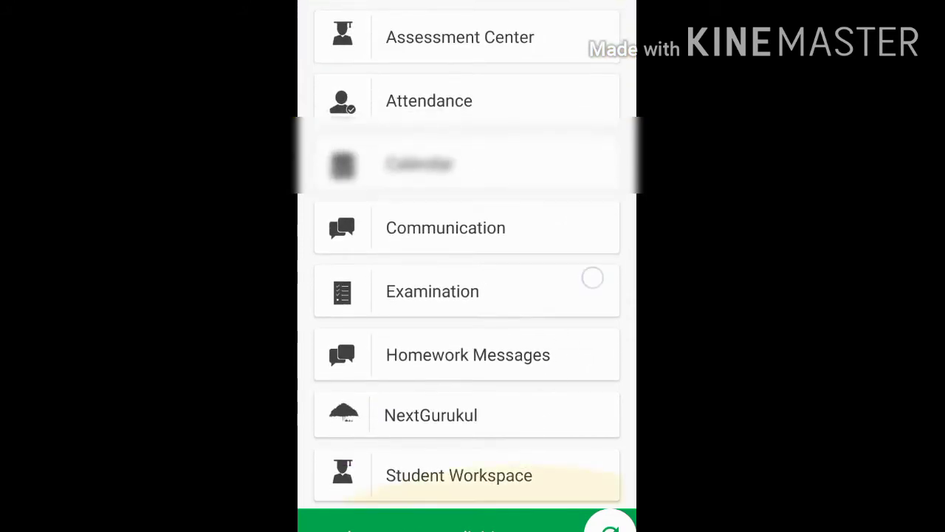
scroll(554, 377, up, 3)
scroll(540, 410, up, 2)
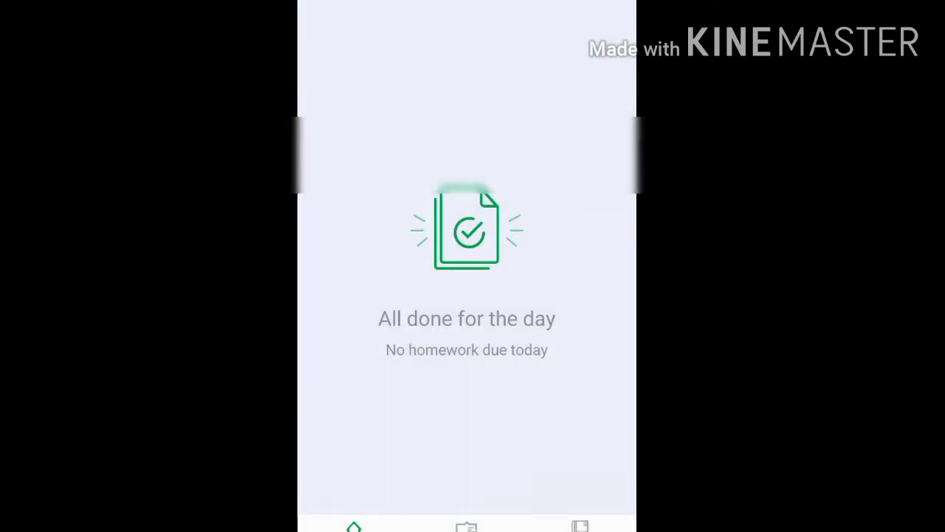
click(465, 526)
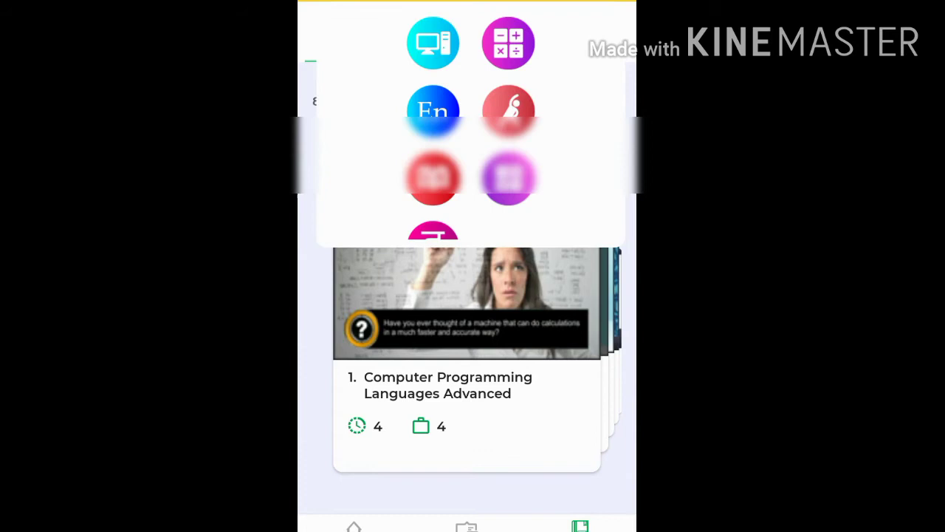
Switch to the 16-chapter maths subject and flip its cards to chapter 9, Shapes and Patterns.
scroll(540, 82, down, 2)
scroll(540, 82, up, 2)
click(508, 42)
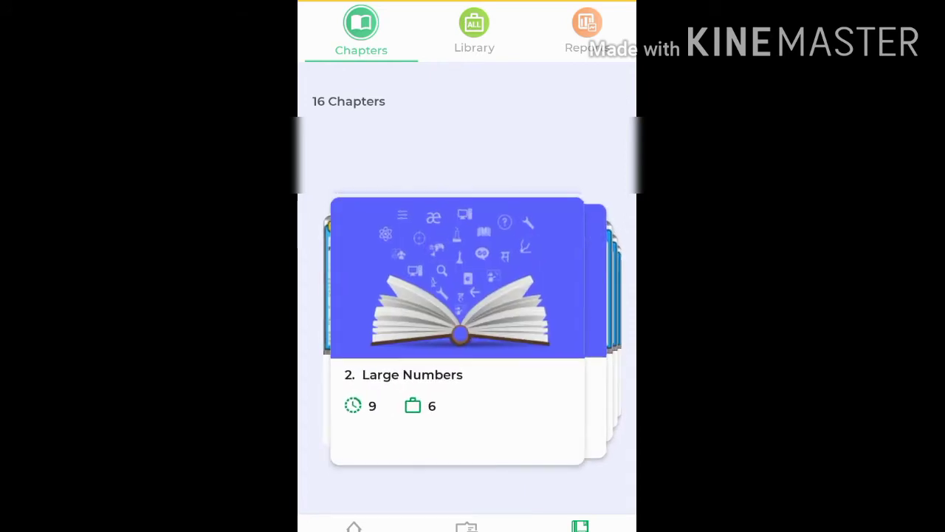
drag(561, 310, 369, 310)
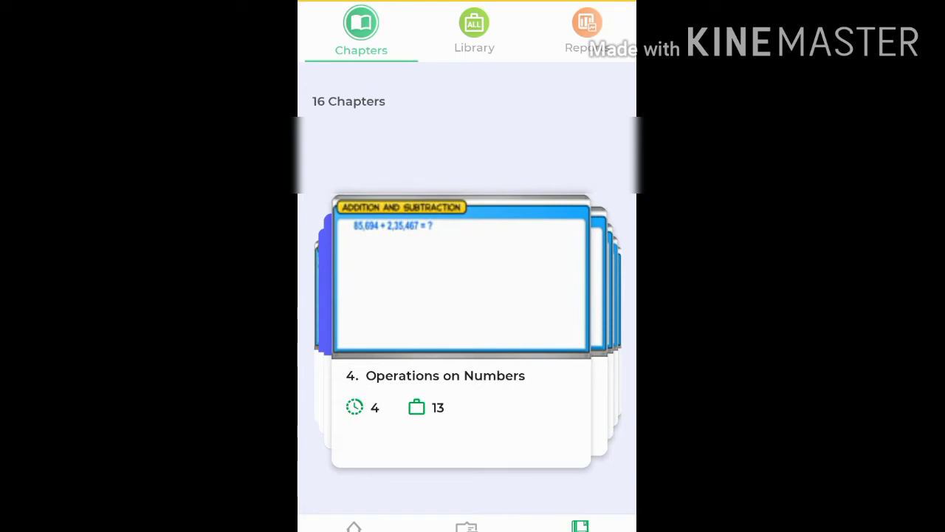
drag(554, 419, 369, 418)
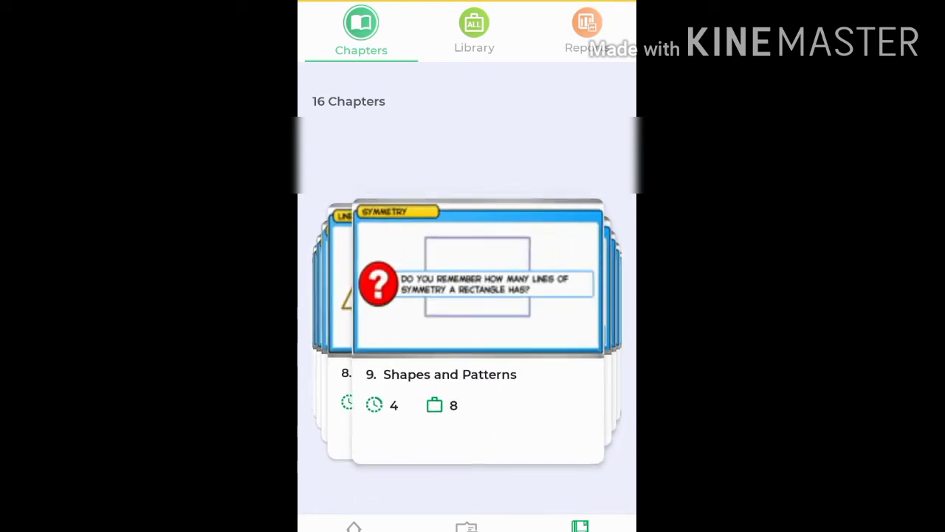
Check classwork for 26 April, toggling to Homework and back, and find nothing listed.
click(466, 526)
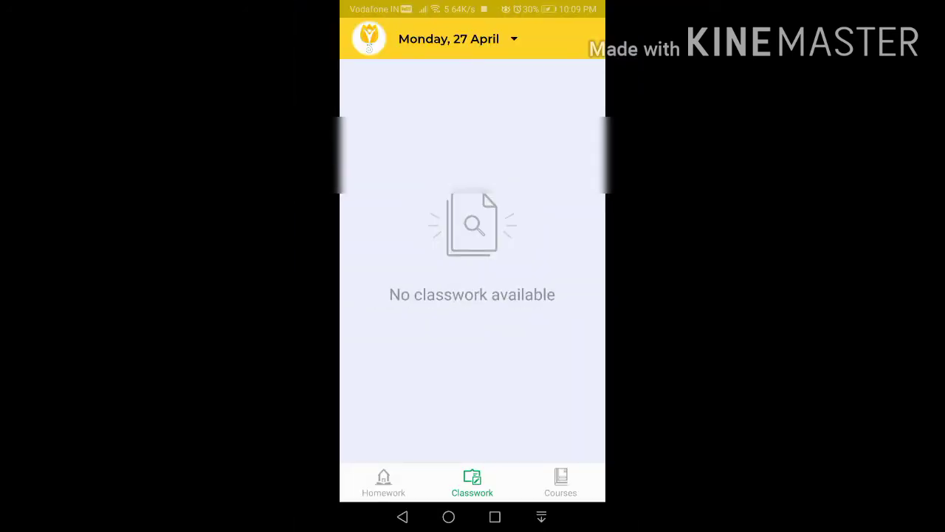
click(512, 39)
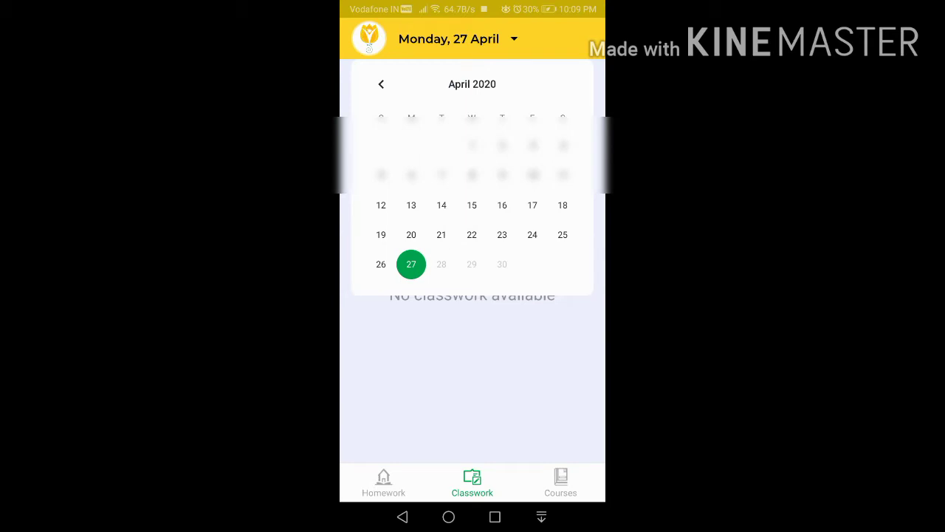
click(381, 263)
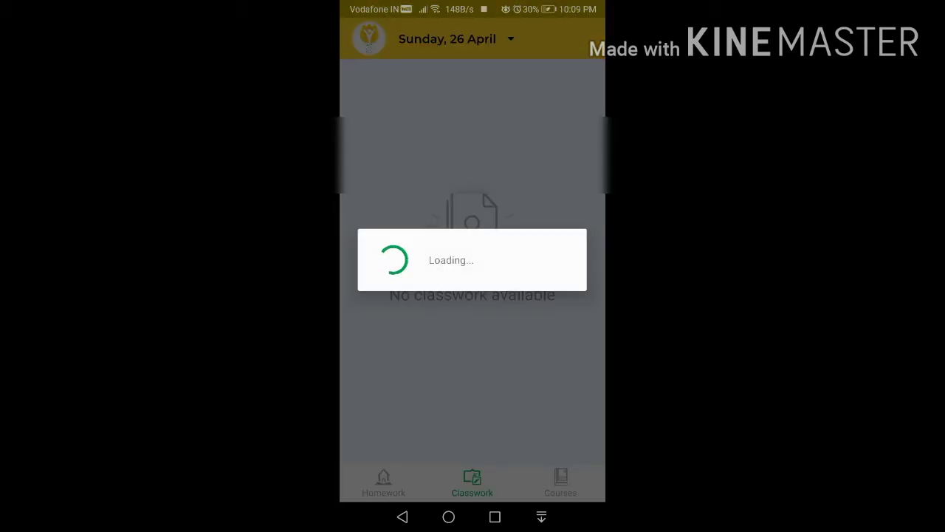
click(383, 483)
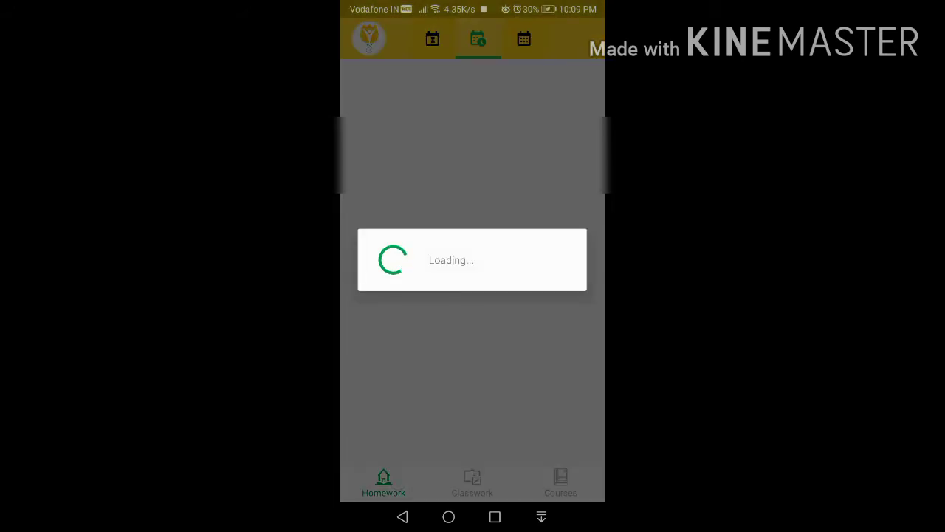
click(472, 484)
click(448, 517)
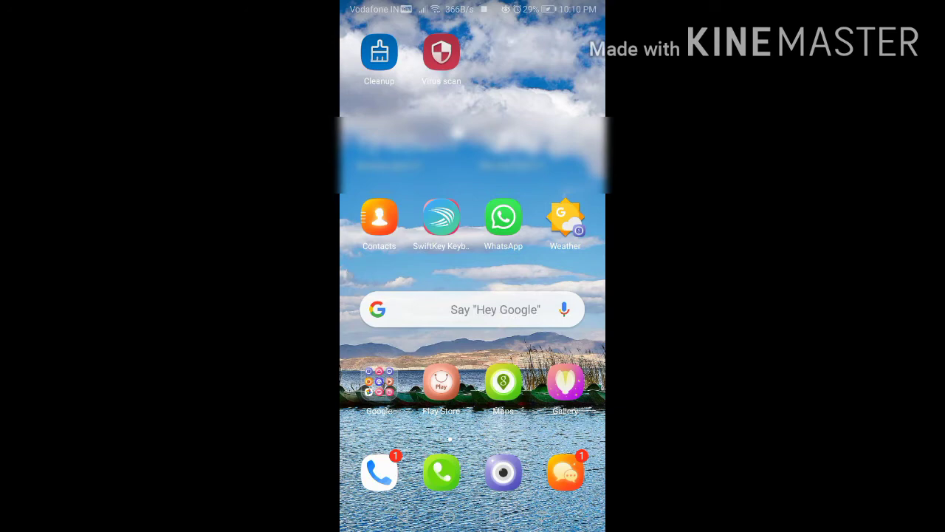
Swipe to Chrome on the home screen and enter the nlp.nexterp.in address.
drag(531, 295, 413, 295)
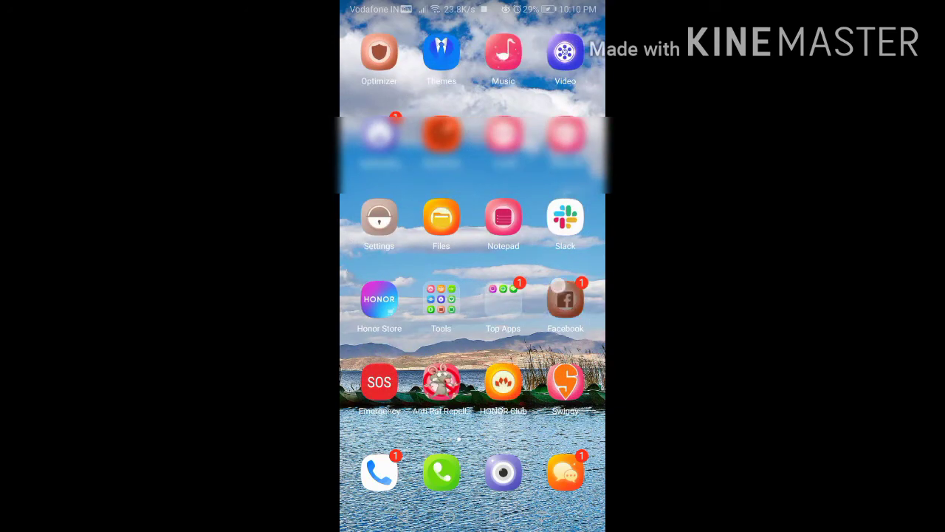
drag(531, 296, 413, 295)
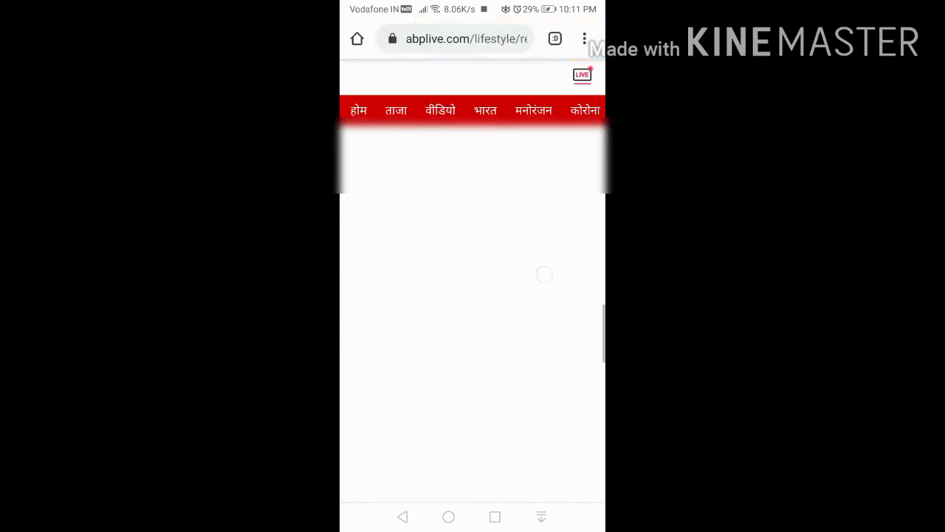
click(454, 38)
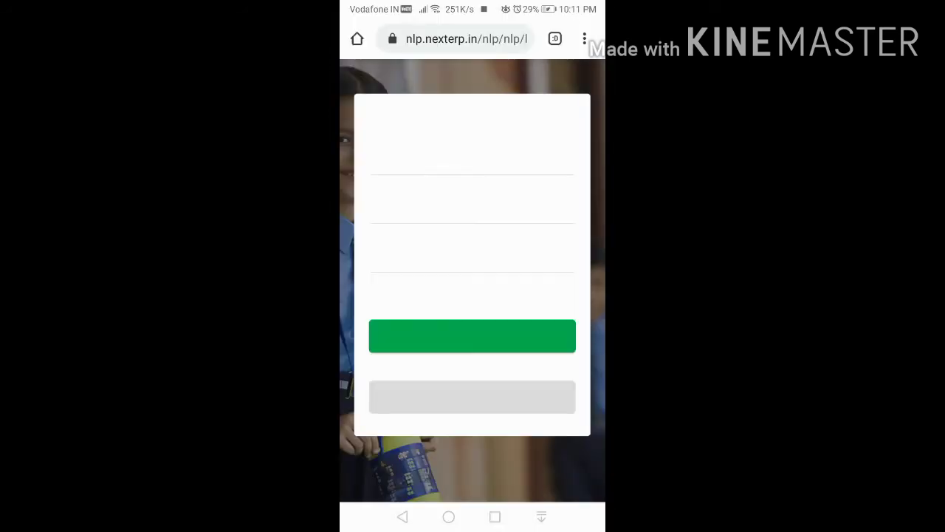
Turn on Desktop site in Chrome's menu for the NextERP sign-in page.
click(585, 38)
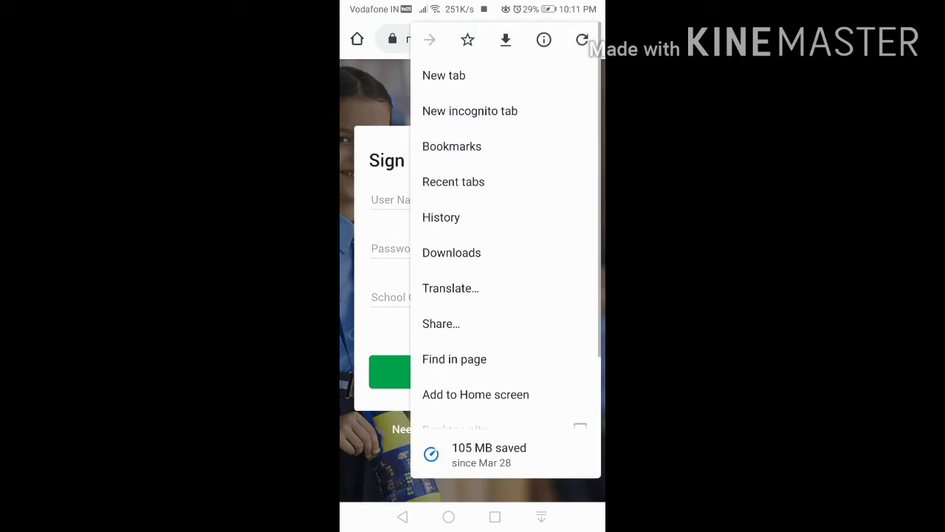
scroll(505, 251, down, 3)
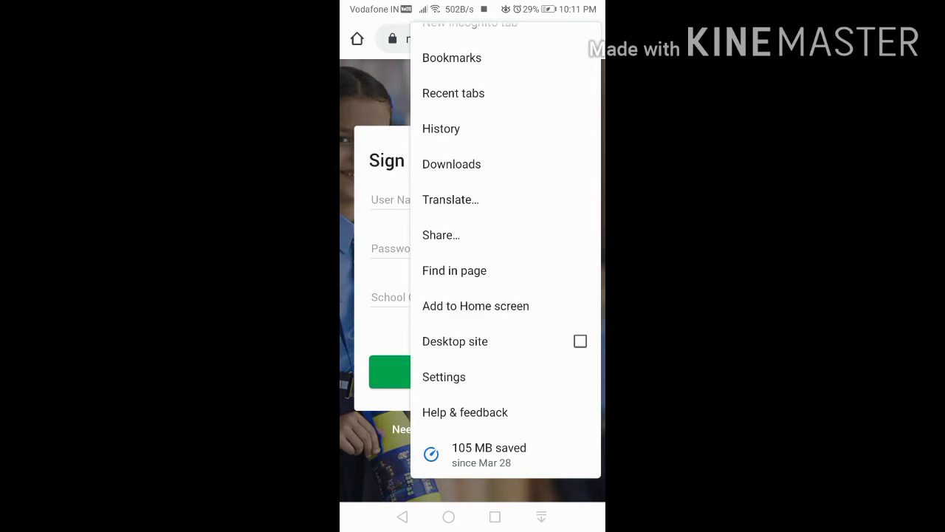
click(581, 341)
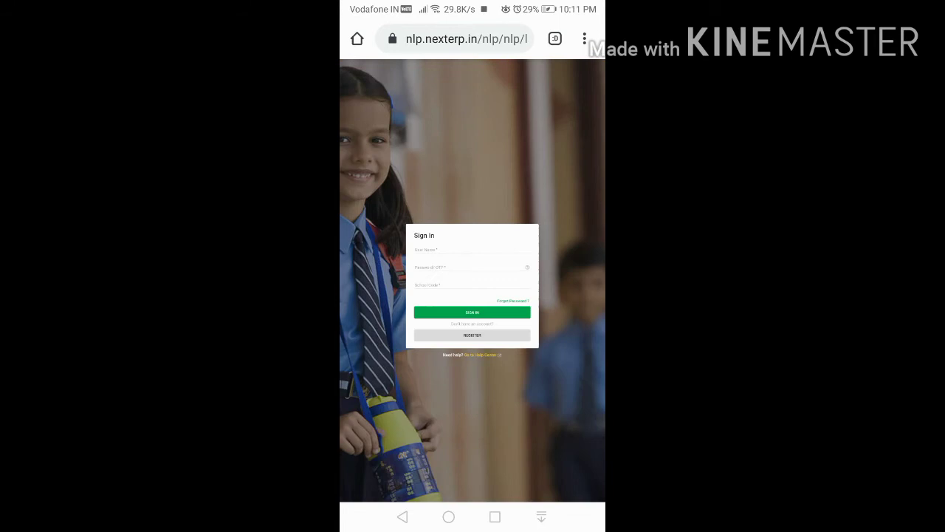
Enter the login user name, sign in, and save the password in Chrome.
scroll(457, 296, up, 5)
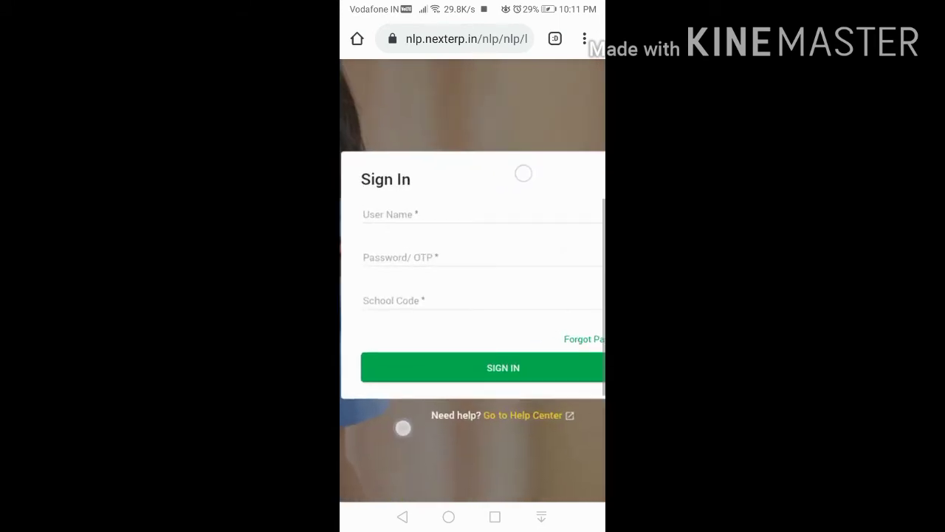
click(426, 156)
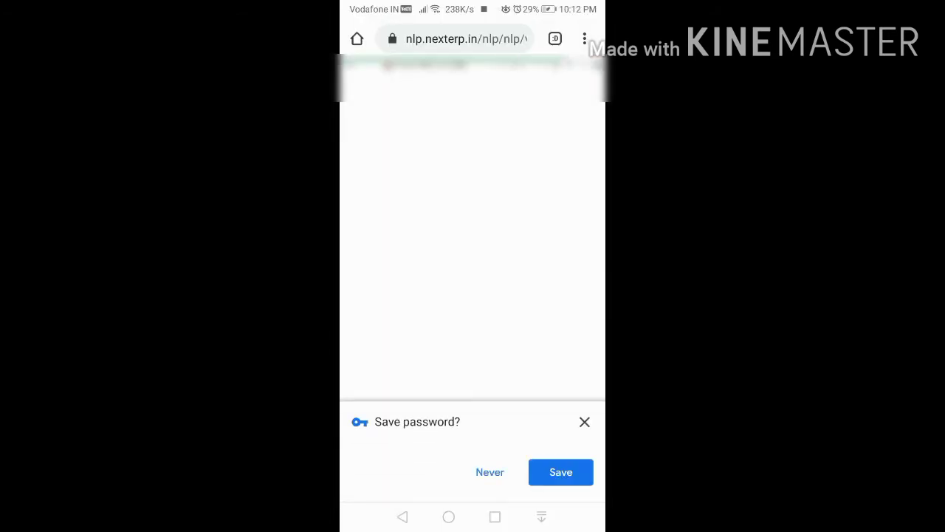
click(560, 472)
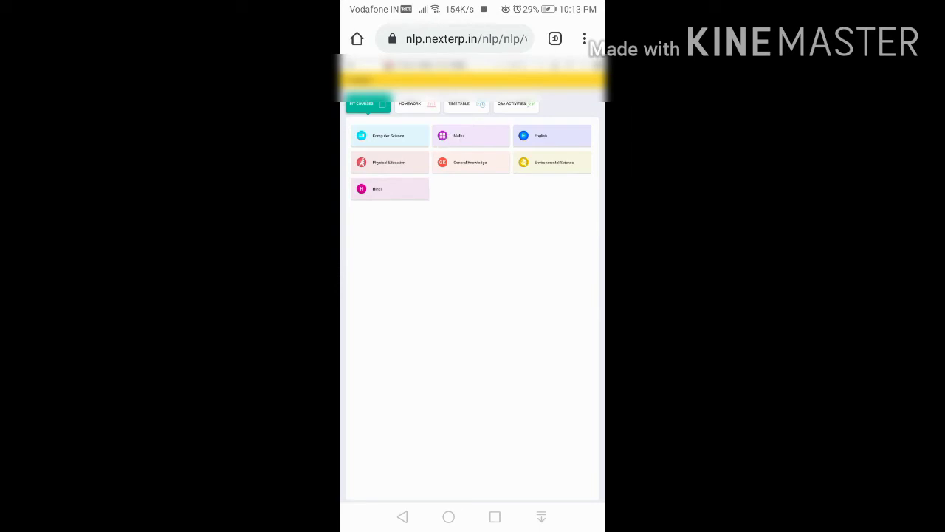
Zoom and pan the course grid and try opening the Maths course.
scroll(462, 217, up, 5)
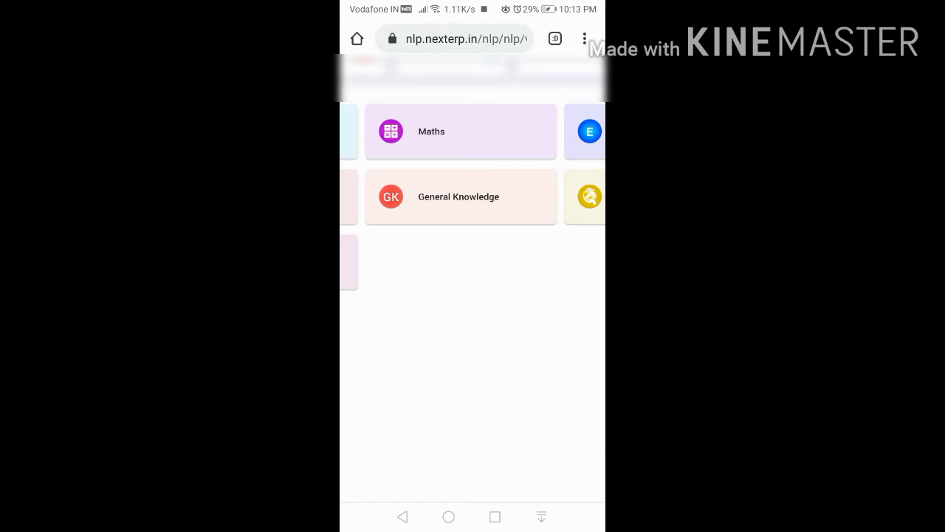
mouse_move(423, 323)
mouse_down()
mouse_move(472, 330)
mouse_move(511, 350)
mouse_up()
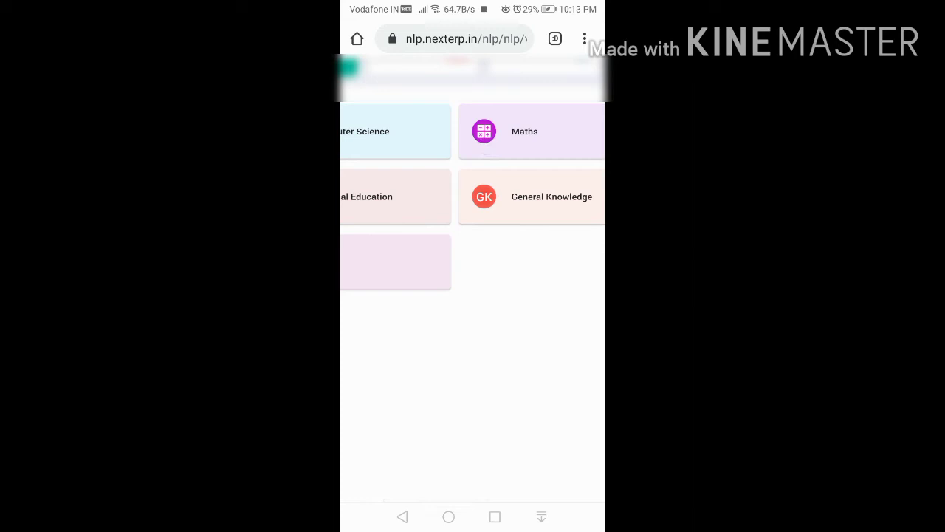
mouse_move(465, 432)
mouse_down()
mouse_move(507, 358)
mouse_move(497, 359)
mouse_up()
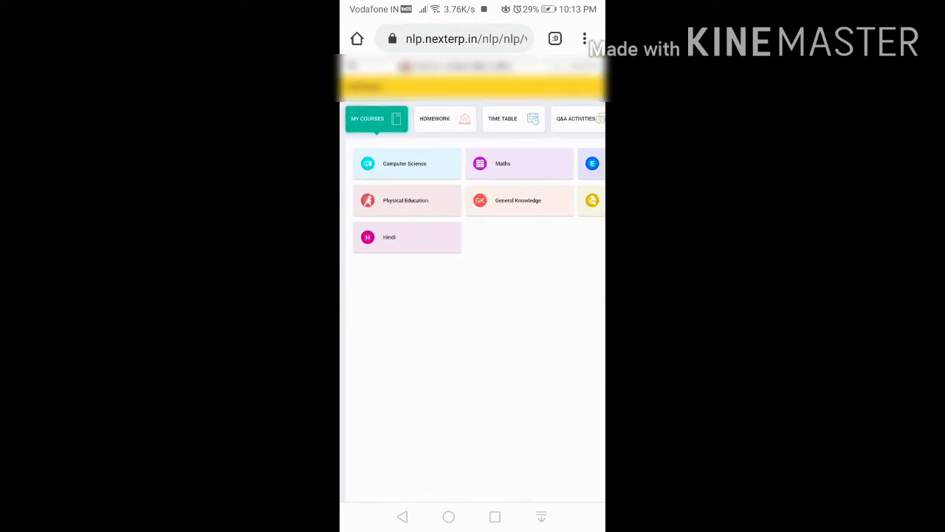
click(481, 162)
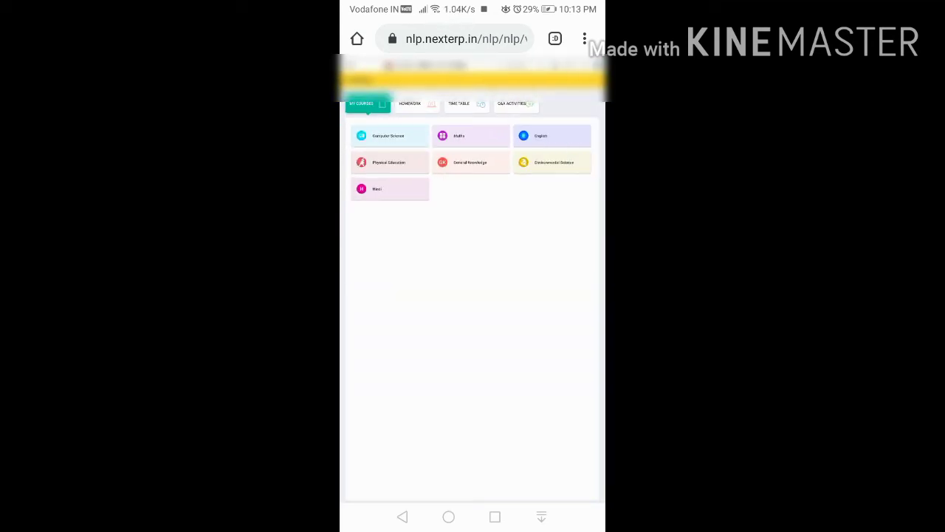
click(465, 140)
Bring the English and Environmental Science cards into view and open a course page.
scroll(457, 281, up, 3)
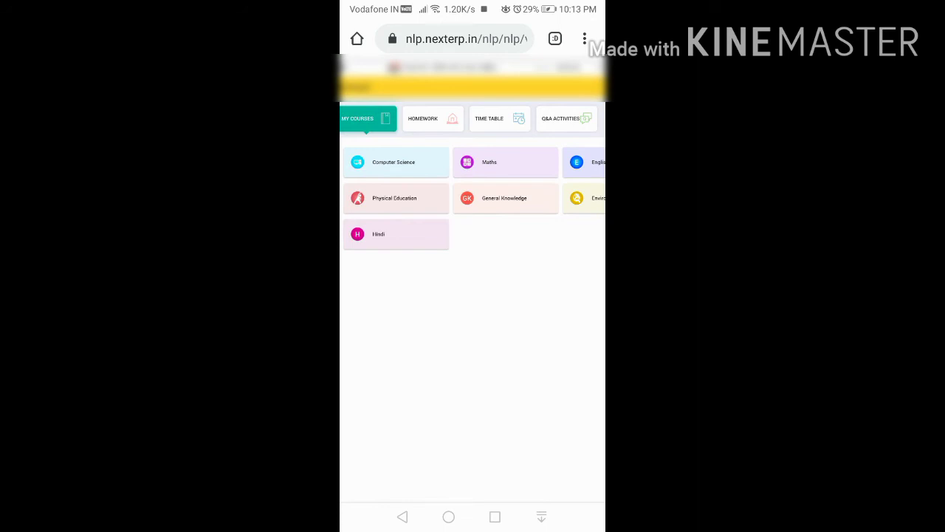
drag(576, 281, 517, 281)
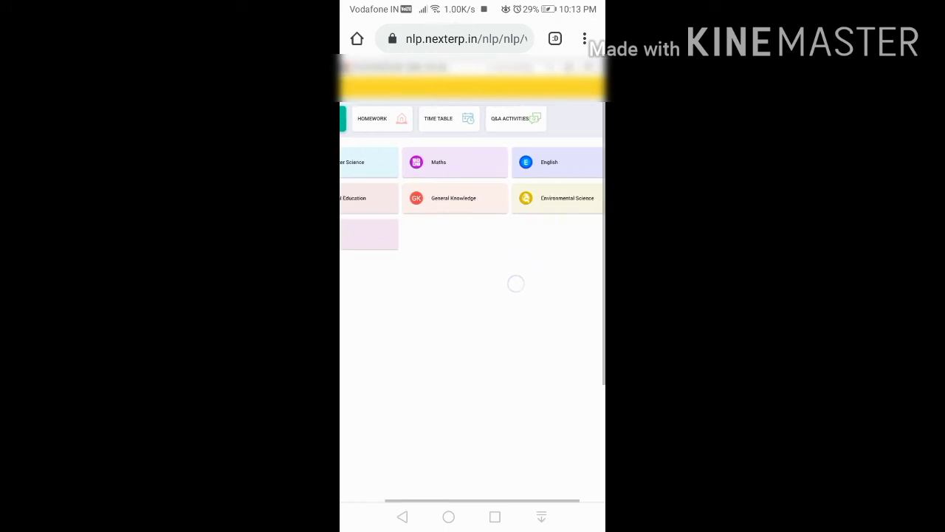
scroll(473, 281, up, 3)
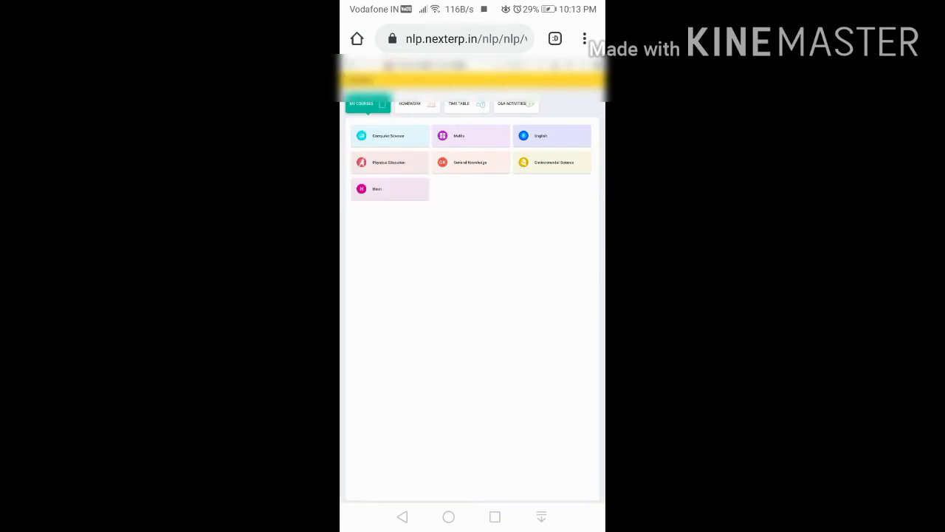
click(410, 103)
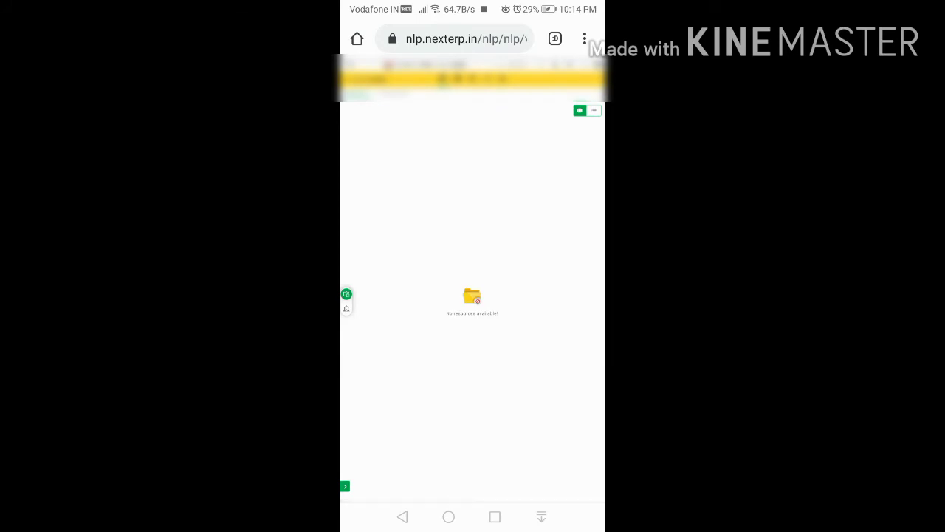
Browse the completed Live Lectures -9, -8 and -5 and view Live Lecture -5.
scroll(480, 315, up, 2)
scroll(510, 310, down, 2)
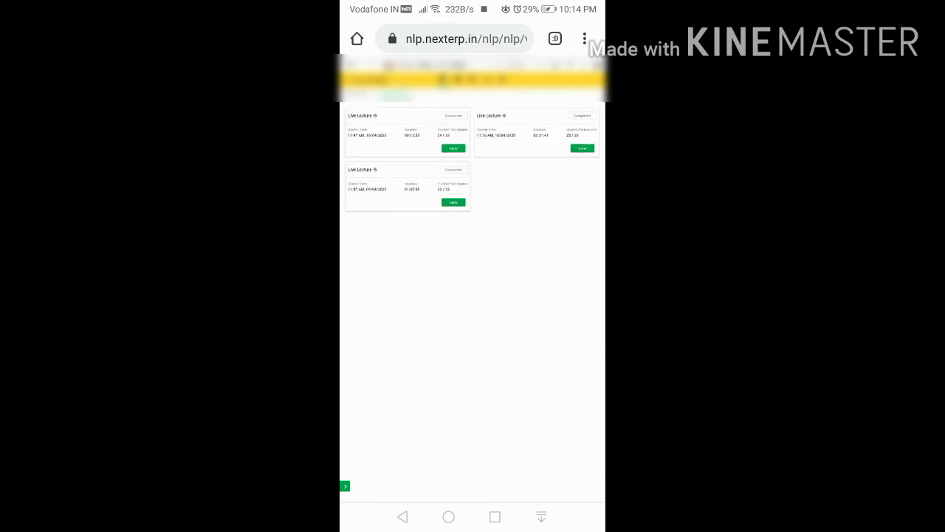
scroll(509, 253, up, 3)
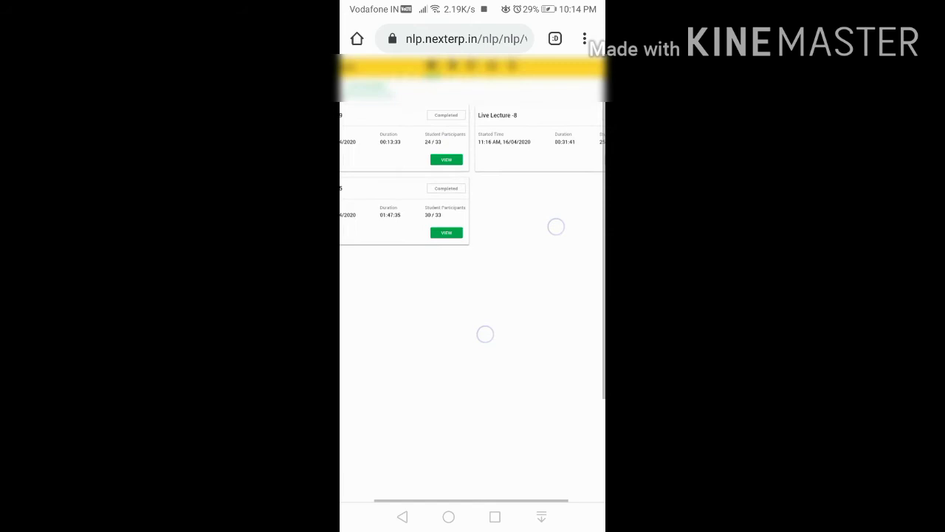
drag(485, 334, 479, 293)
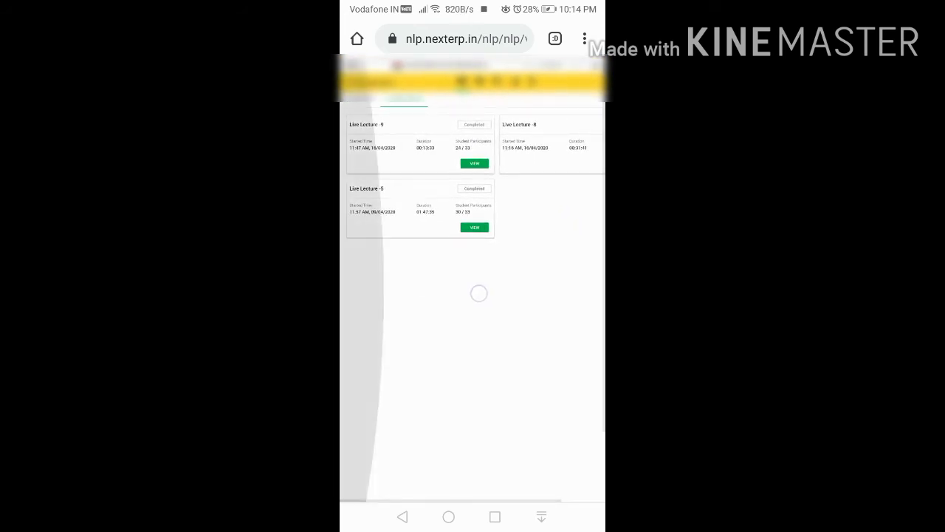
scroll(488, 245, up, 3)
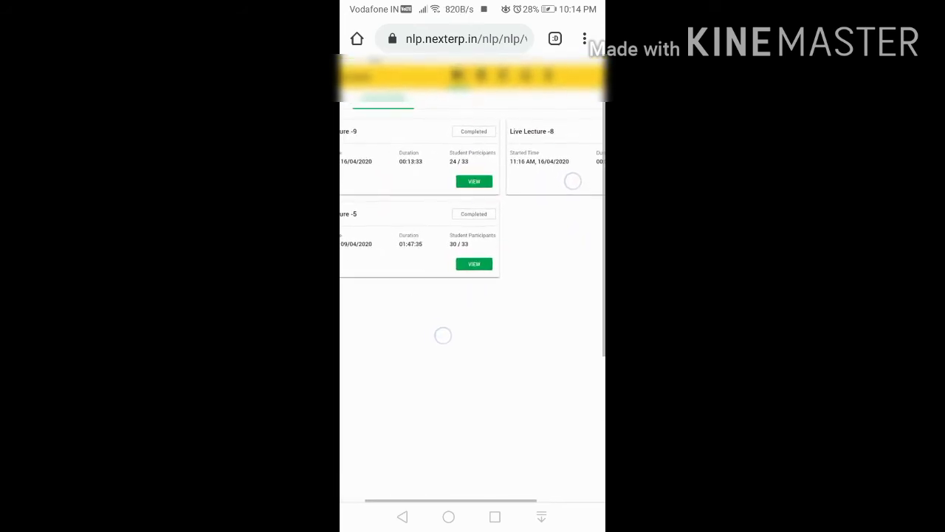
scroll(508, 258, down, 3)
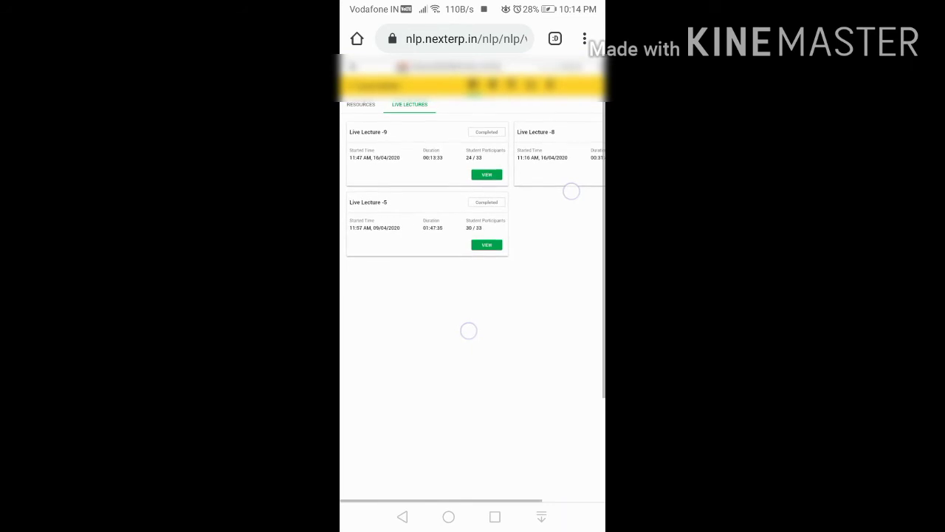
scroll(519, 260, down, 1)
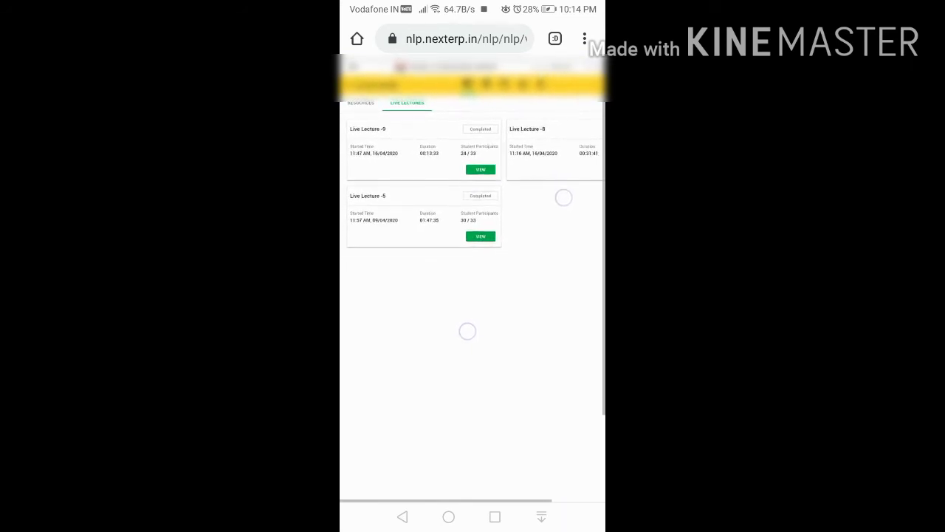
click(481, 235)
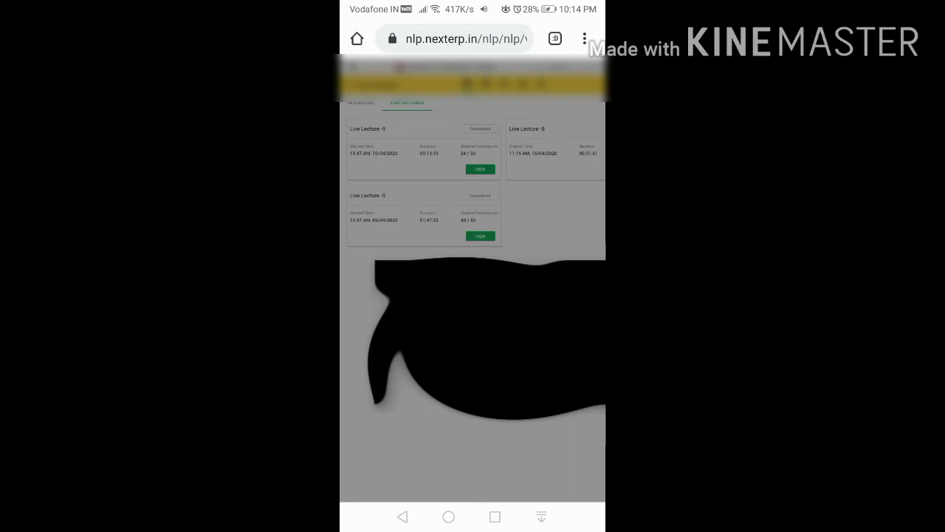
scroll(473, 184, right, 2)
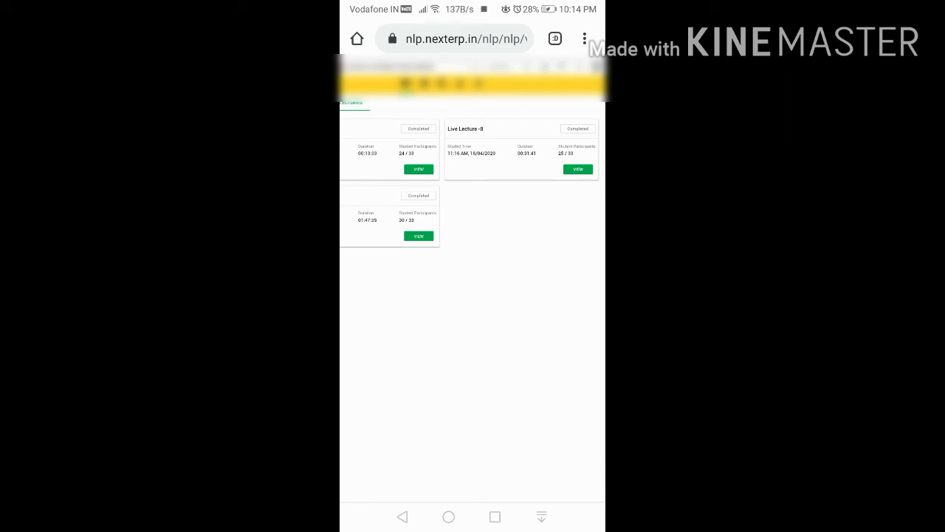
scroll(513, 296, down, 5)
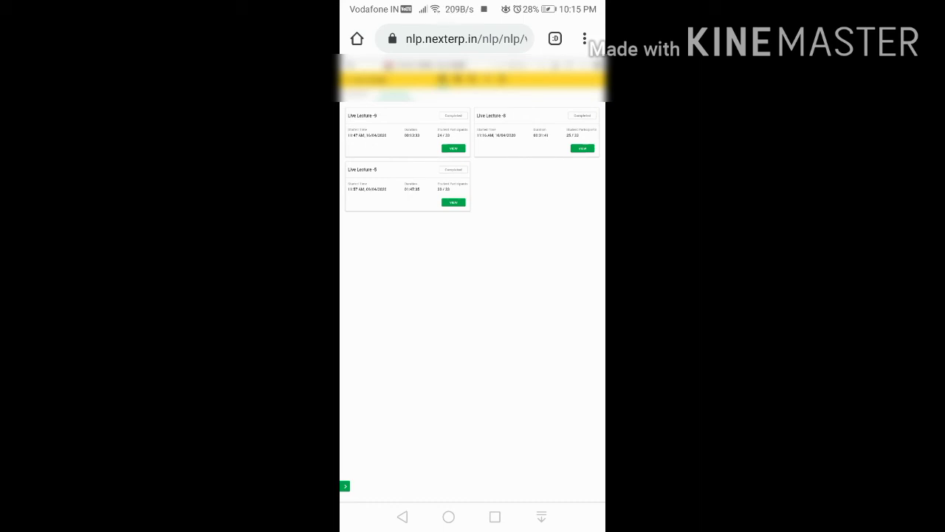
click(584, 38)
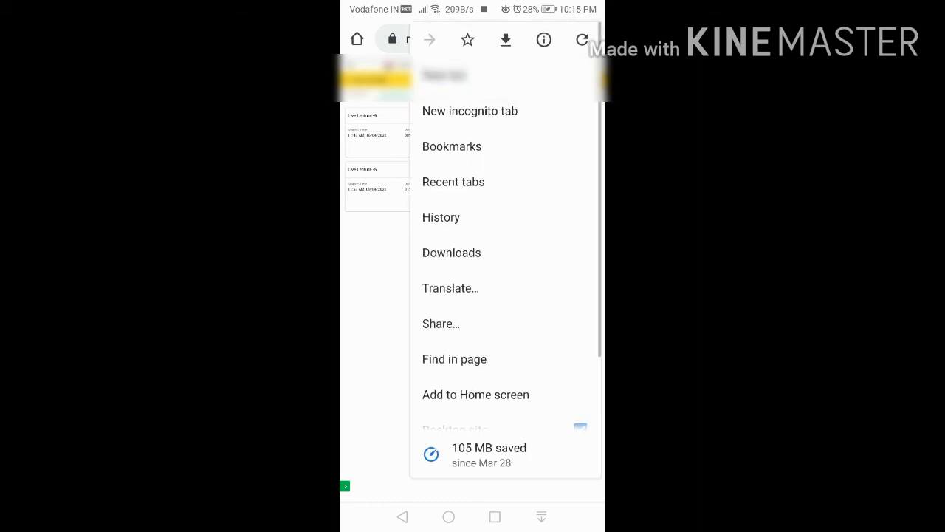
drag(535, 364, 557, 252)
click(430, 361)
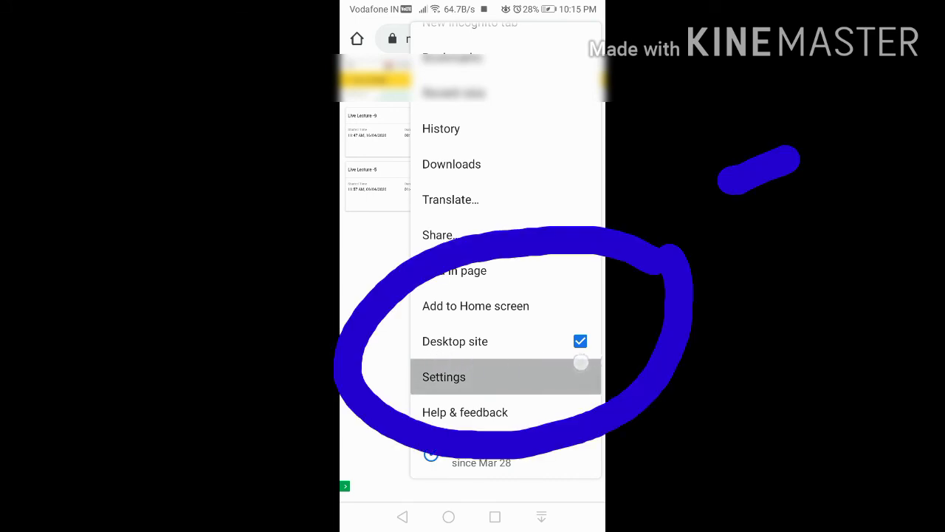
drag(494, 360, 450, 369)
click(373, 369)
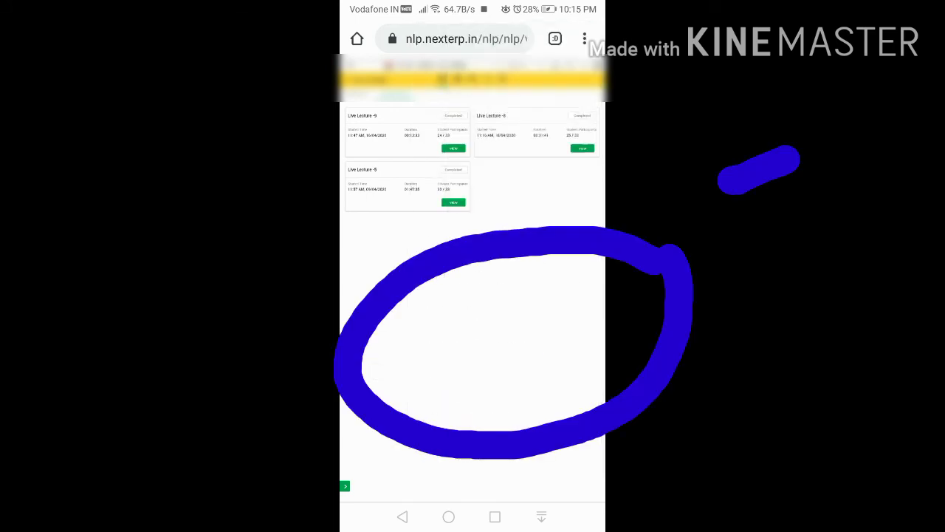